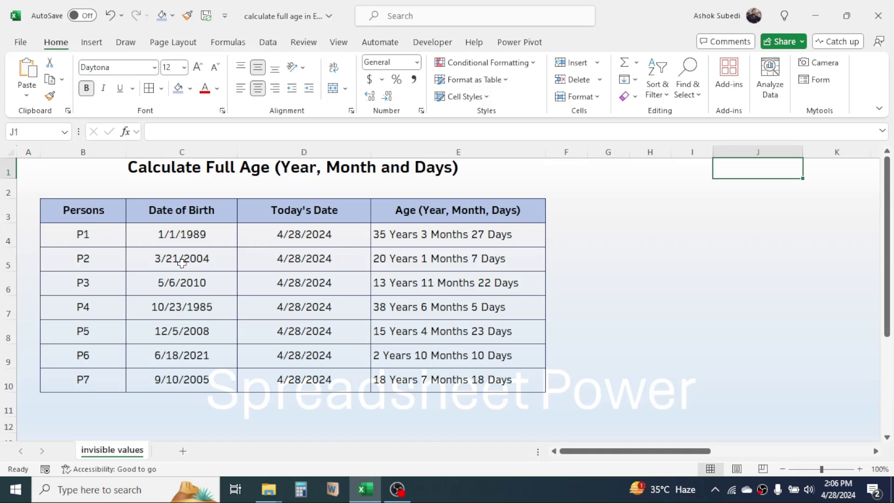
Step: Review the Persons, Date of Birth, Today's Date and Age columns, including the D4 and E4 formulas
click(89, 213)
drag(88, 244, 82, 378)
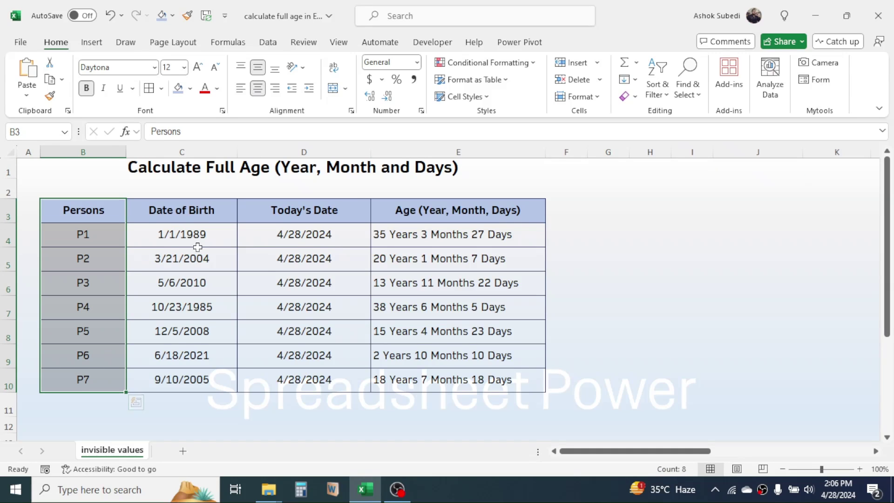
drag(200, 211, 194, 379)
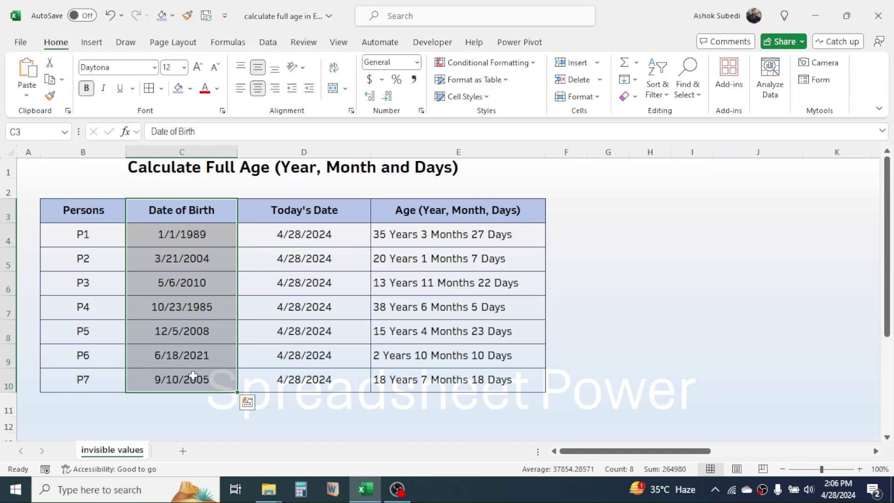
drag(311, 215, 313, 366)
key(Down)
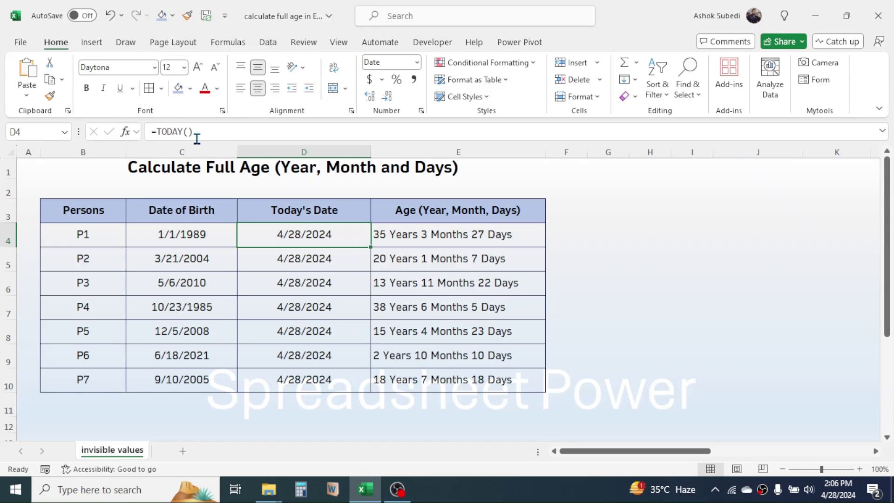
click(425, 226)
click(426, 208)
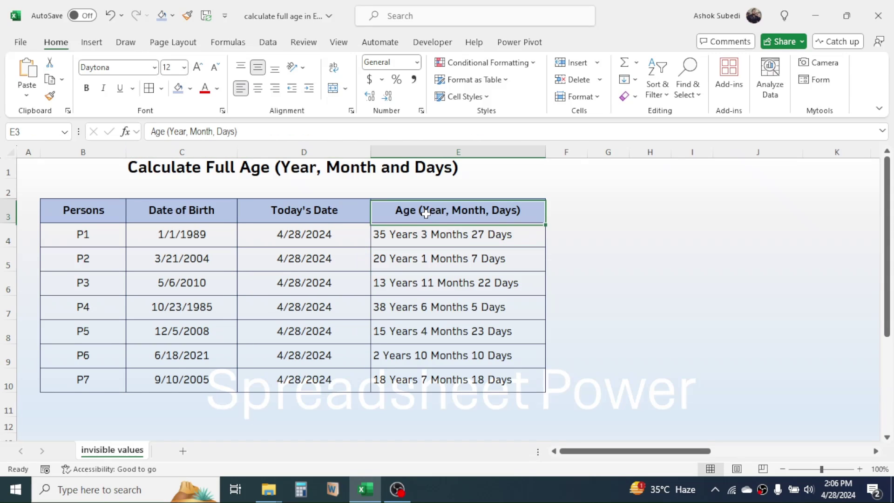
click(416, 236)
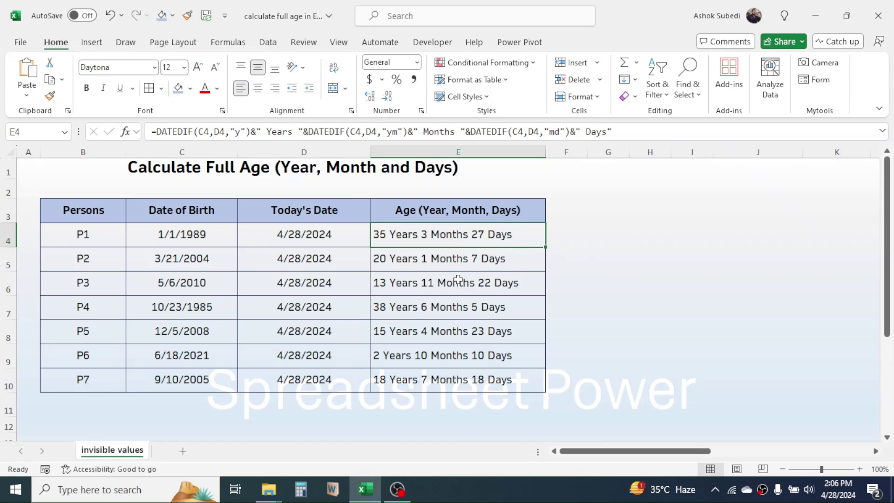
Step: Clear the existing age results from E4:E10
click(687, 260)
drag(492, 235, 493, 381)
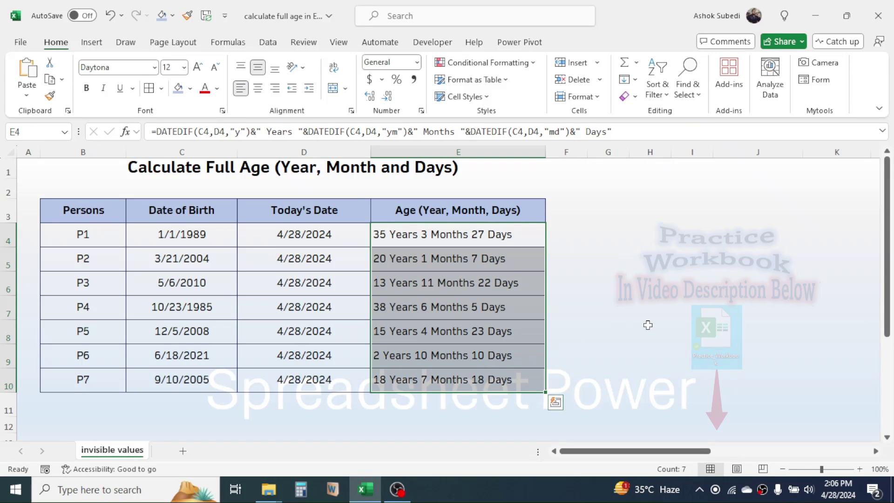
key(Delete)
Step: Enter =DATEDIF(C4,D4,"y") in E4 so P1's age shows 35 full years
click(660, 317)
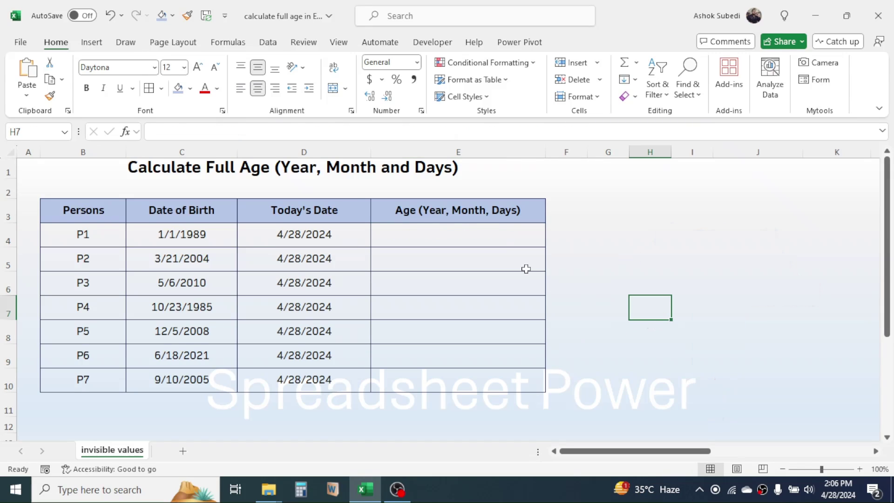
click(501, 233)
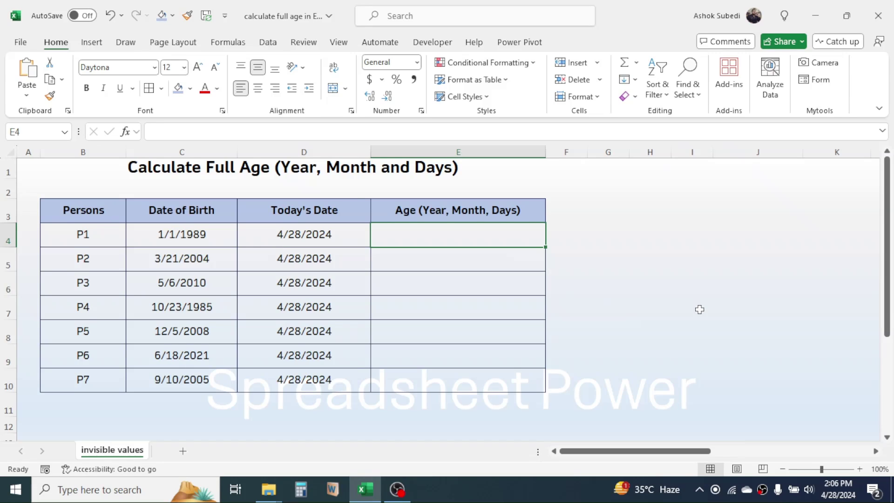
text(=)
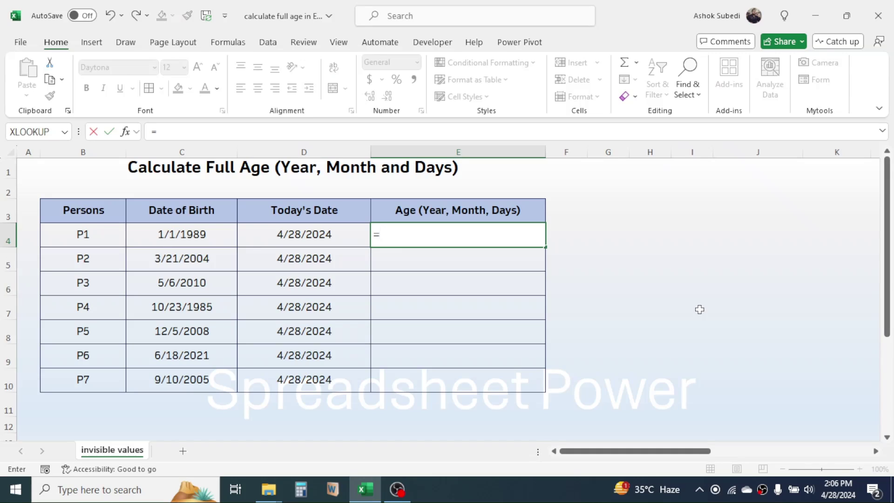
text(DATEDIF)
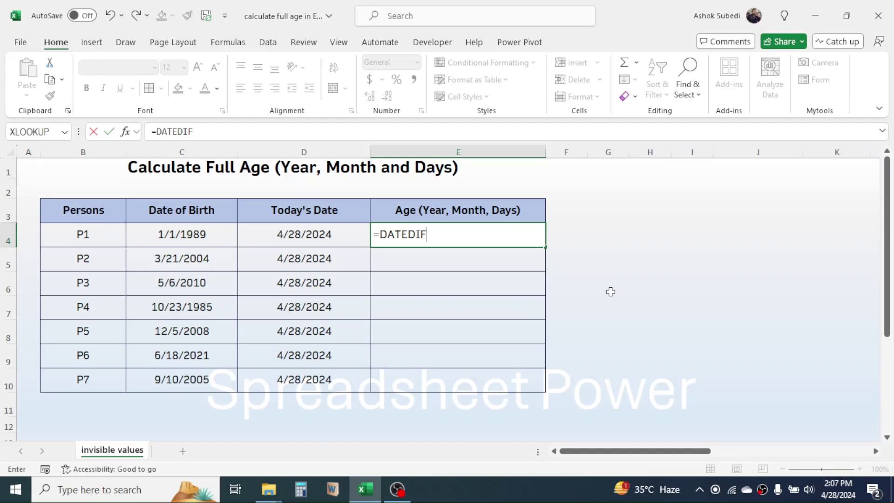
text(()
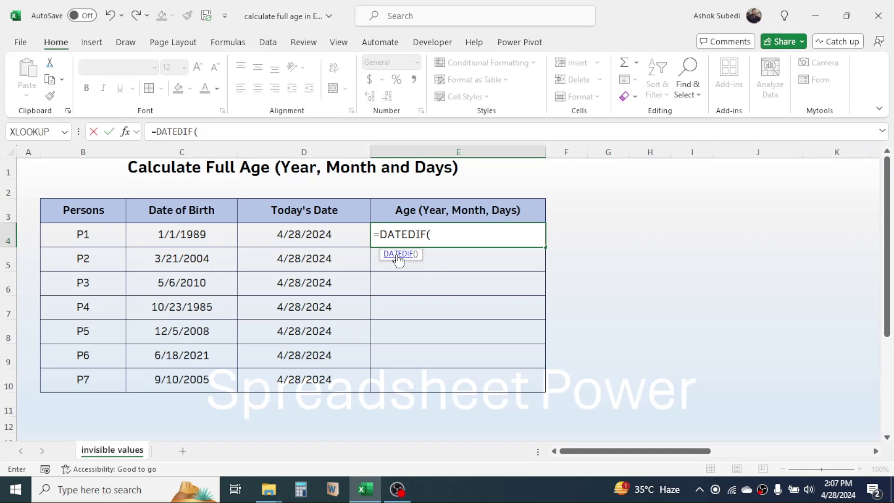
click(192, 233)
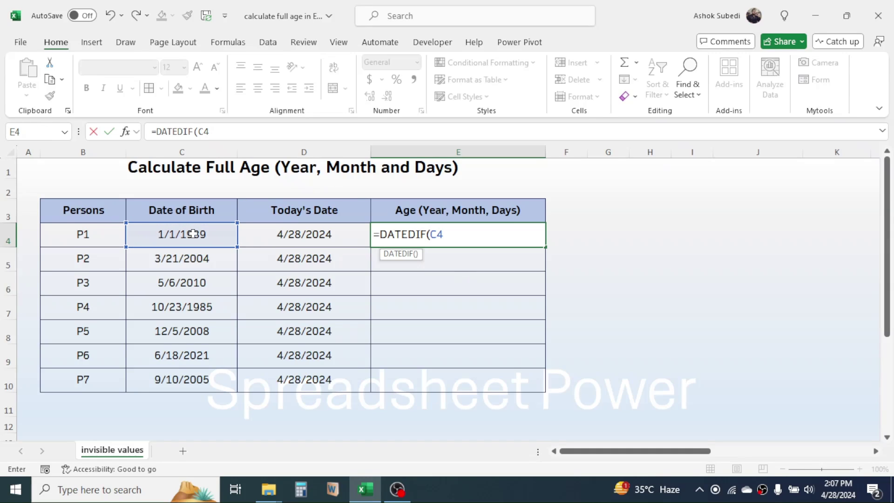
click(319, 233)
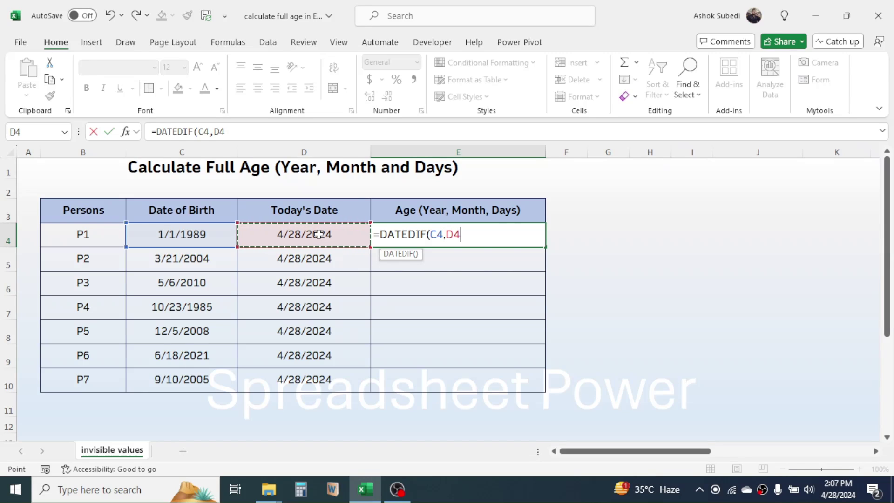
text(,")
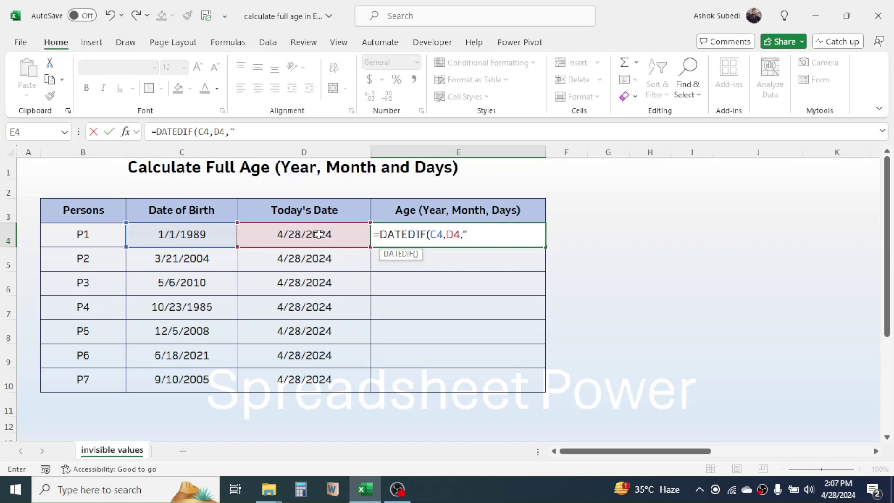
text(y"))
key(Return)
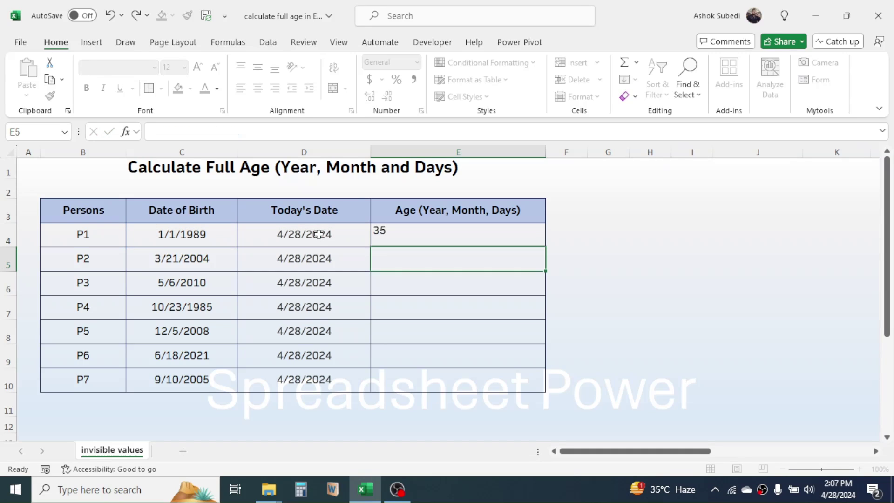
Step: Append &" Years " to E4's DATEDIF formula so P1's age reads '35 Years'
click(413, 235)
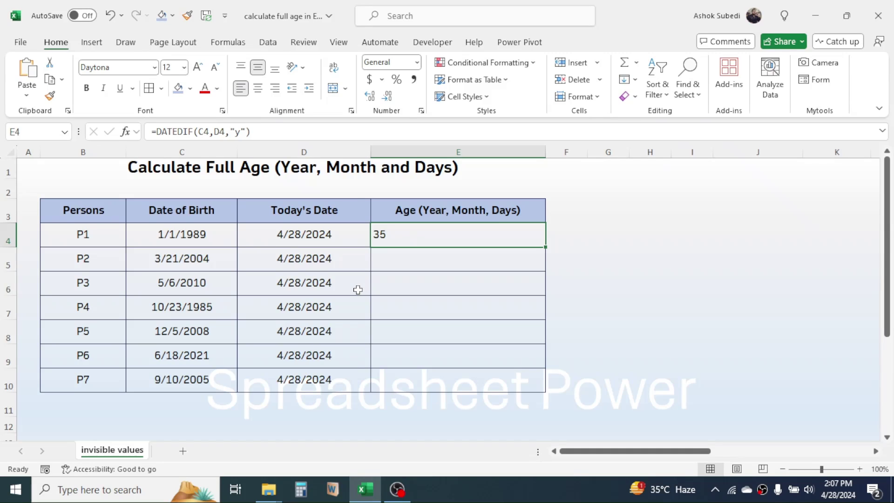
double_click(424, 238)
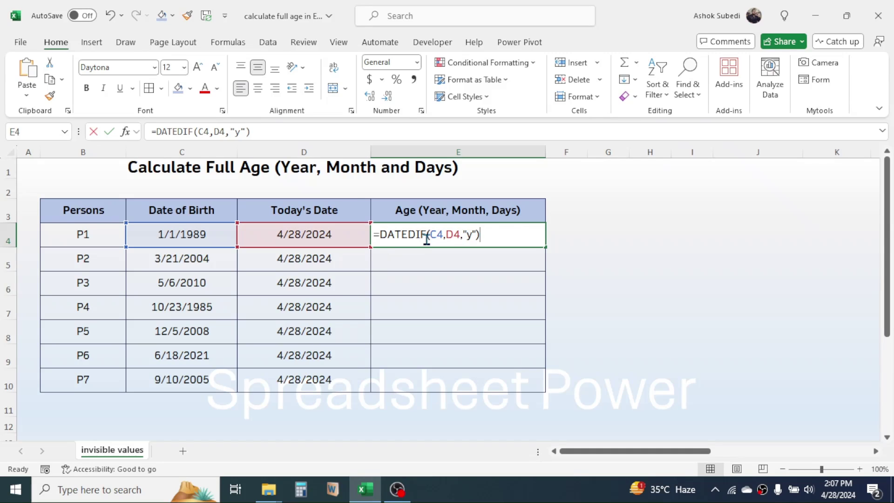
click(487, 231)
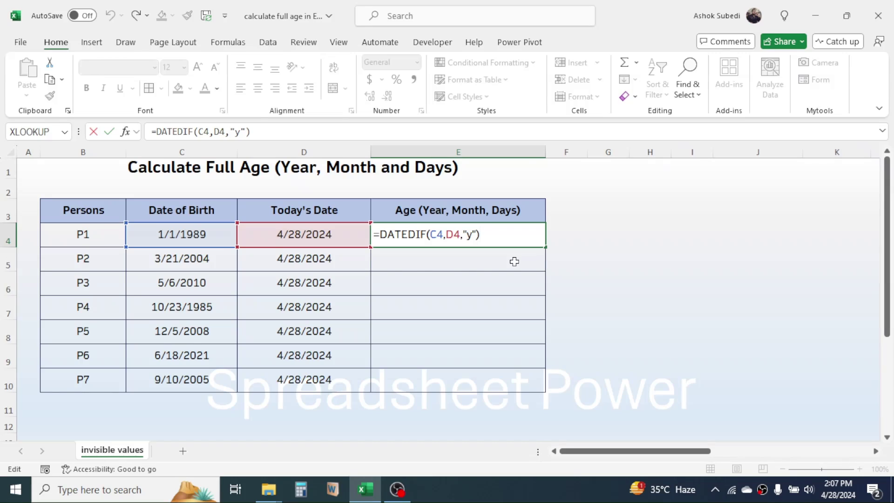
text(&" Year)
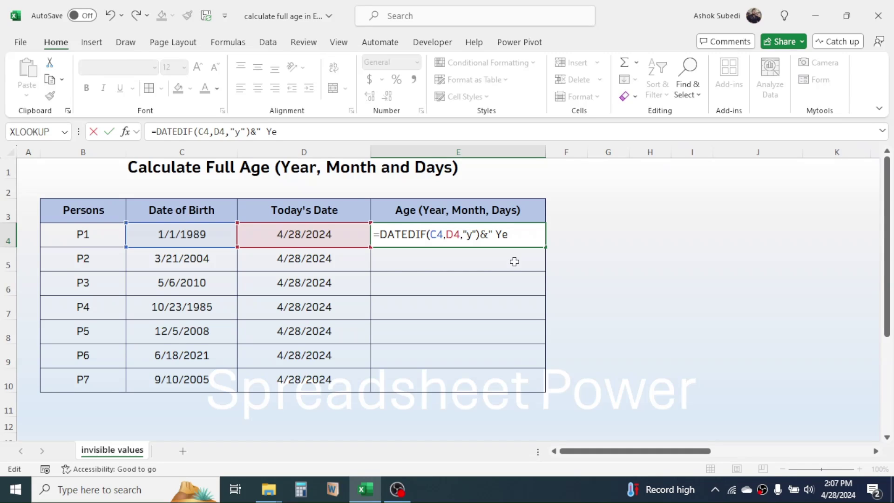
key(BackSpace)
text(rs ")
key(Return)
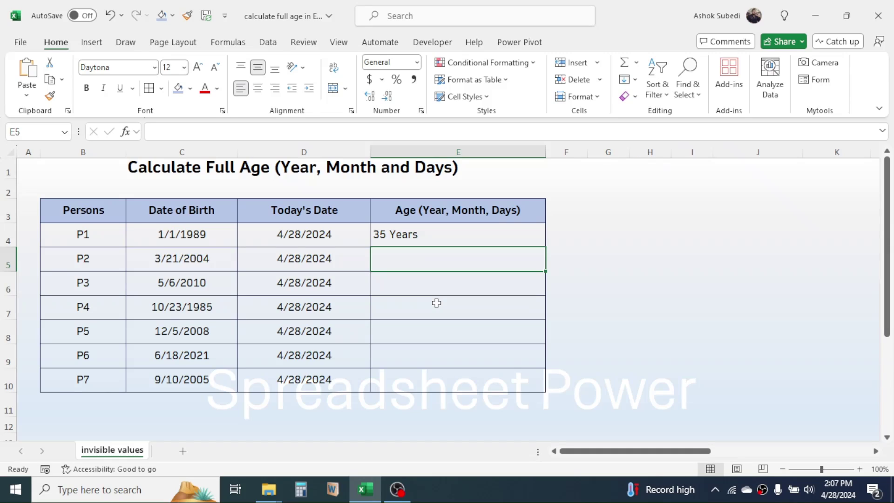
double_click(443, 239)
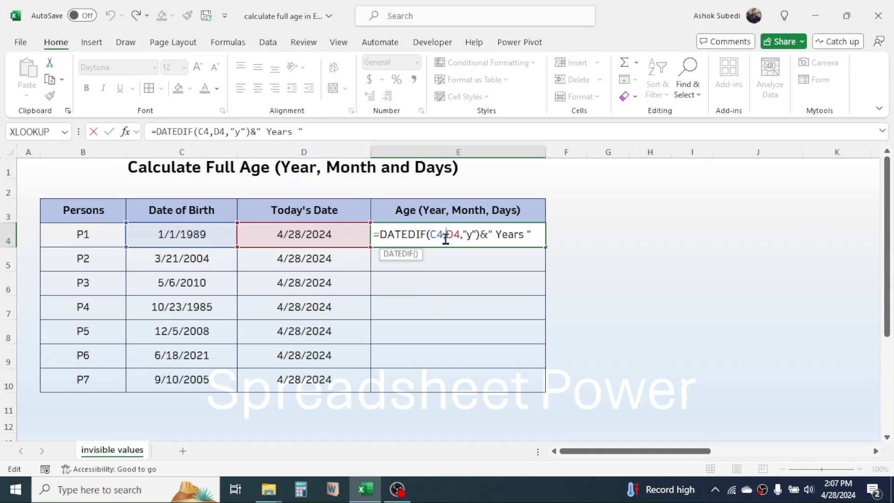
Step: Append &DATEDIF(C4,D4,"ym") to E4's formula so P1's age reads '35 Years 3'
click(536, 236)
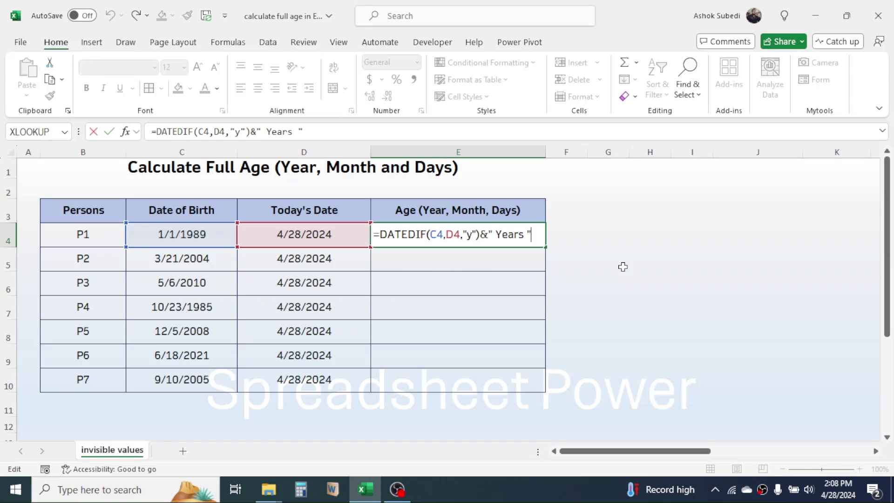
text(&)
text(DATED)
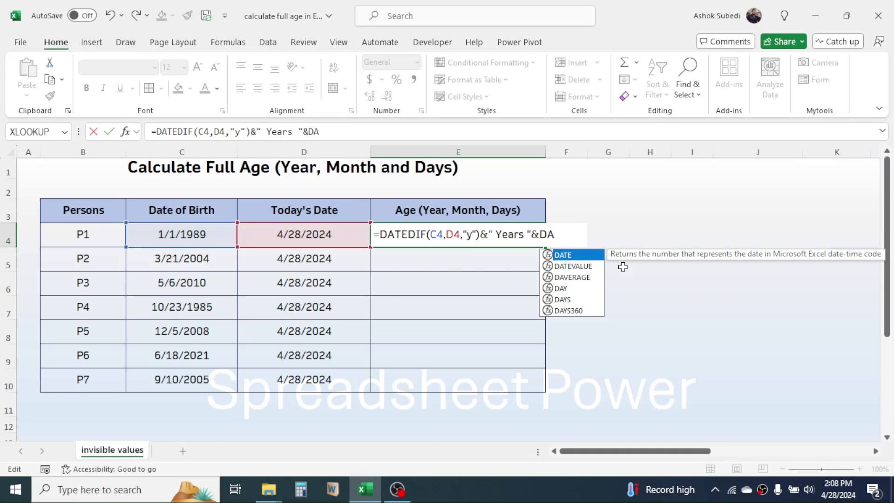
text(IF)
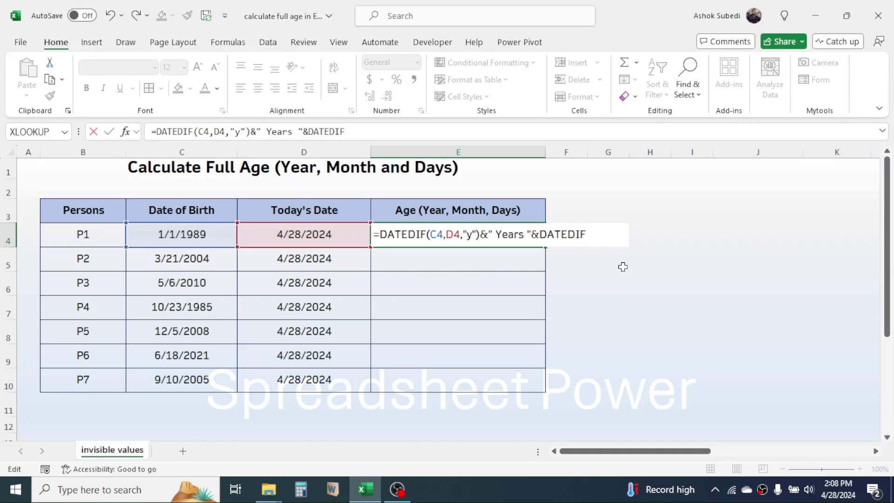
text(()
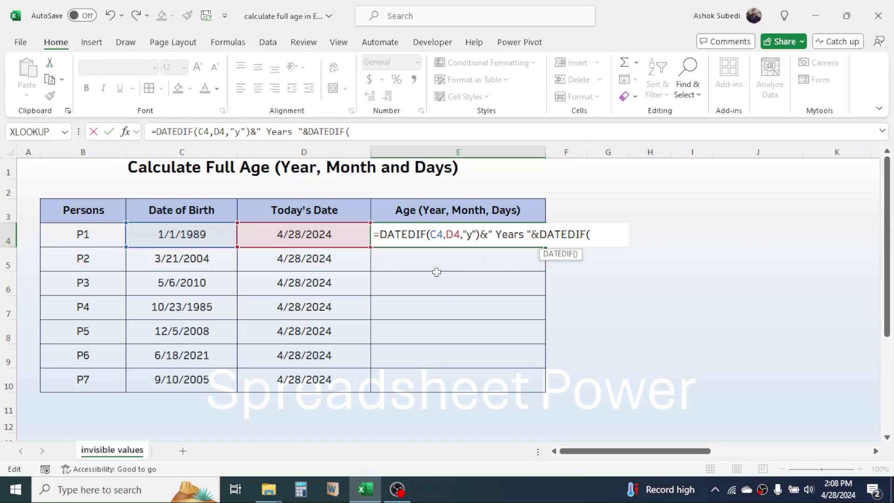
click(193, 235)
text(,)
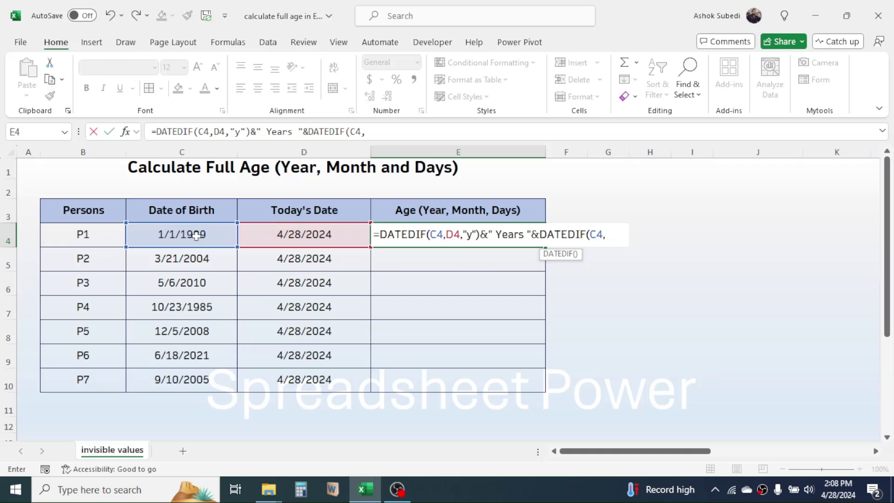
click(297, 236)
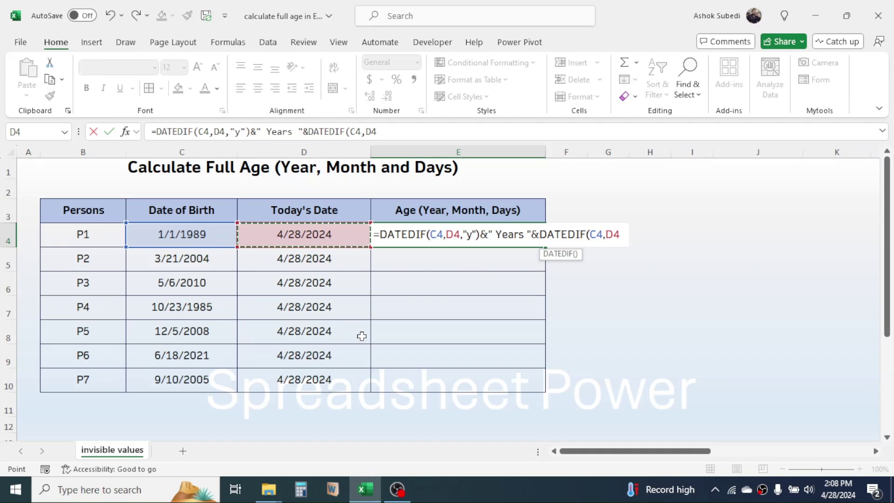
text(,)
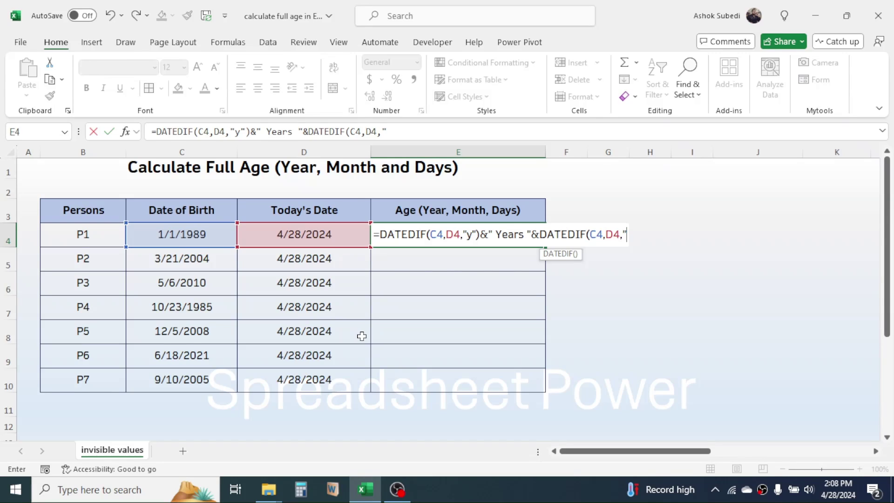
text("ym)
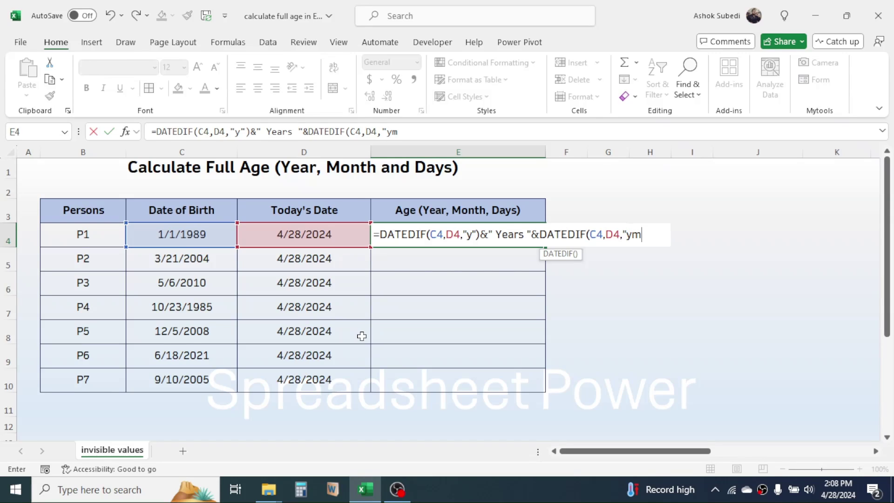
key(F2)
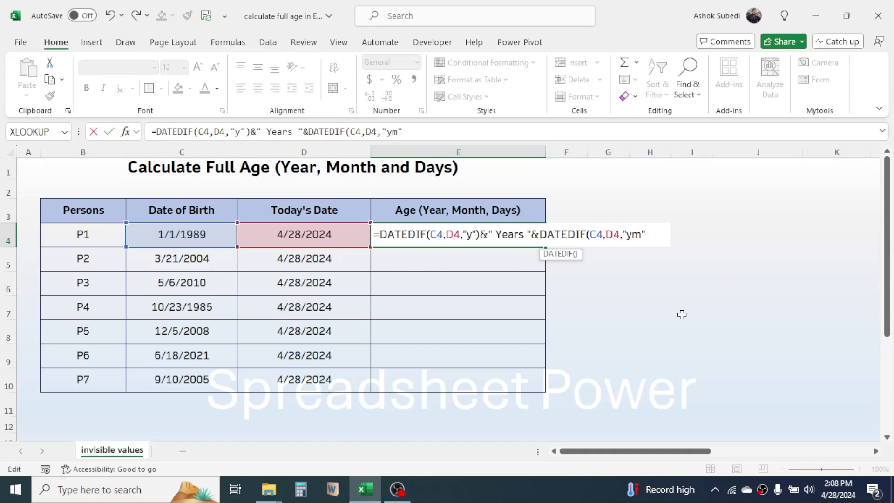
text())
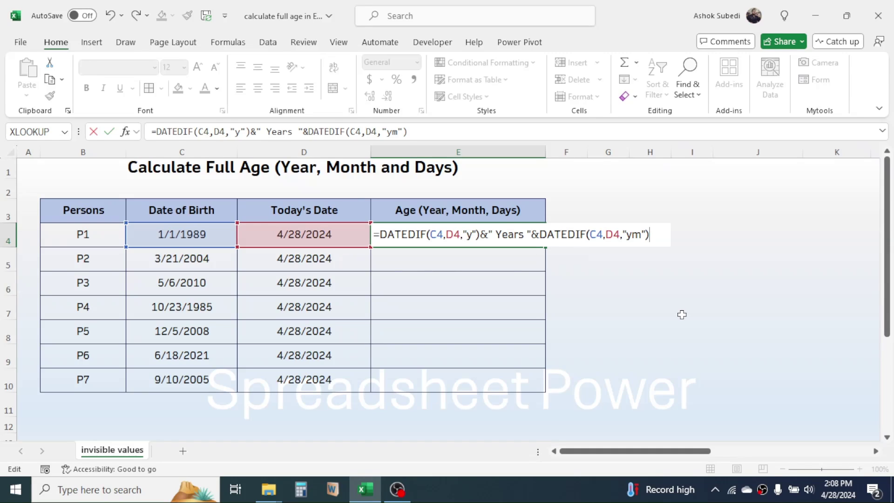
key(Return)
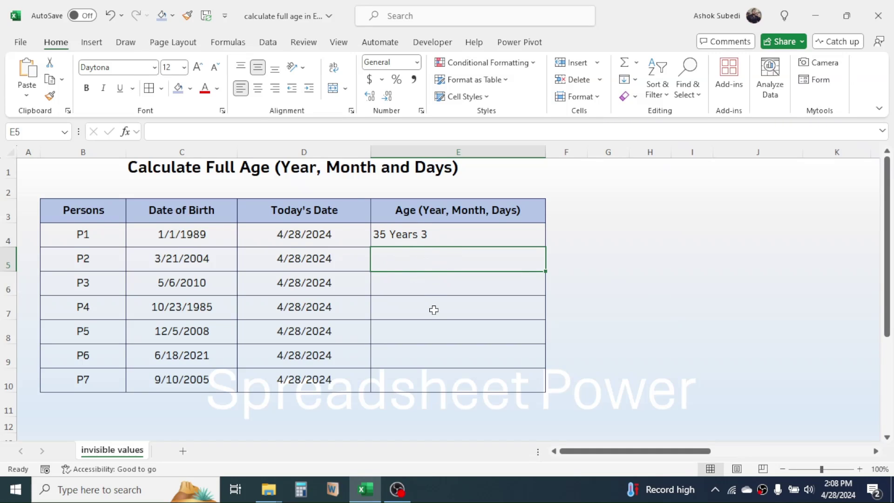
double_click(443, 234)
Step: Append &" Months "&DATEDIF(C4,D4,"md")&" Days" so E4 reads '35 Years 3 Months 27 Days'
click(655, 235)
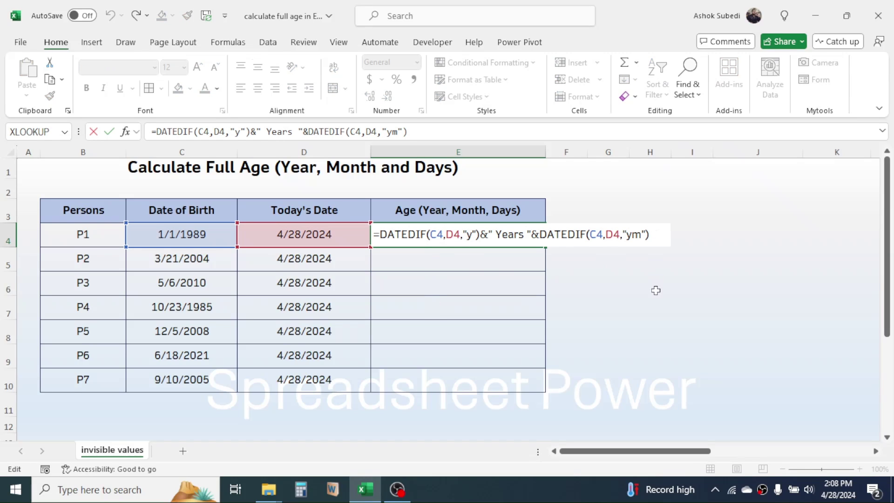
text(&" Months)
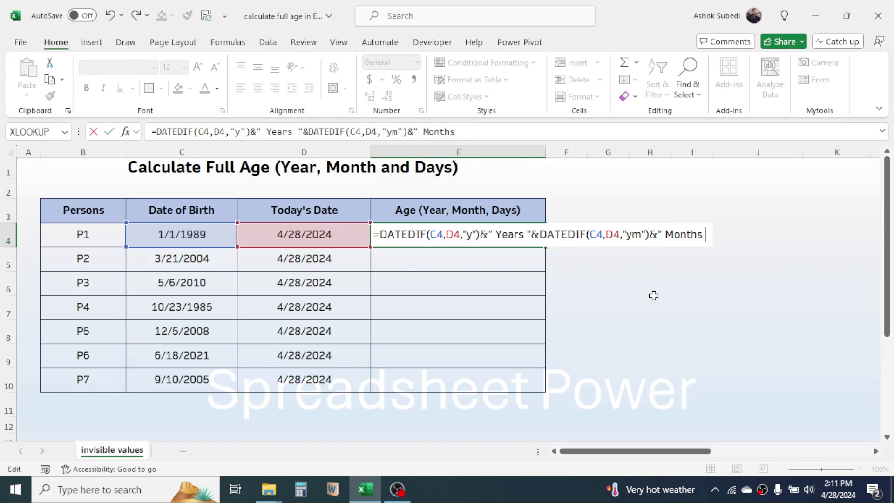
text( ")
text(&DA)
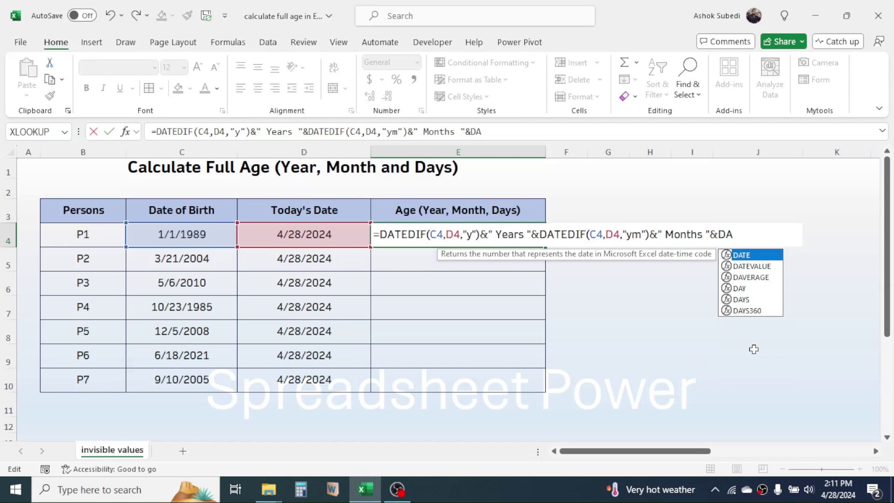
text(TEDIF)
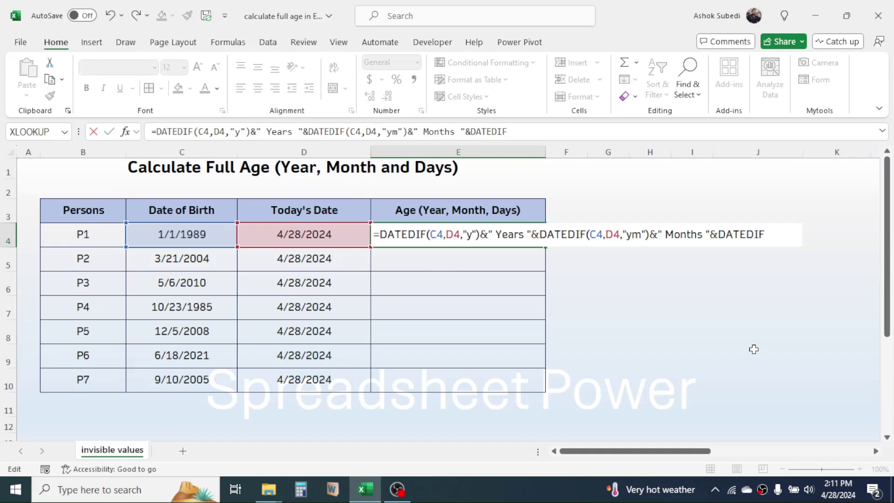
text(()
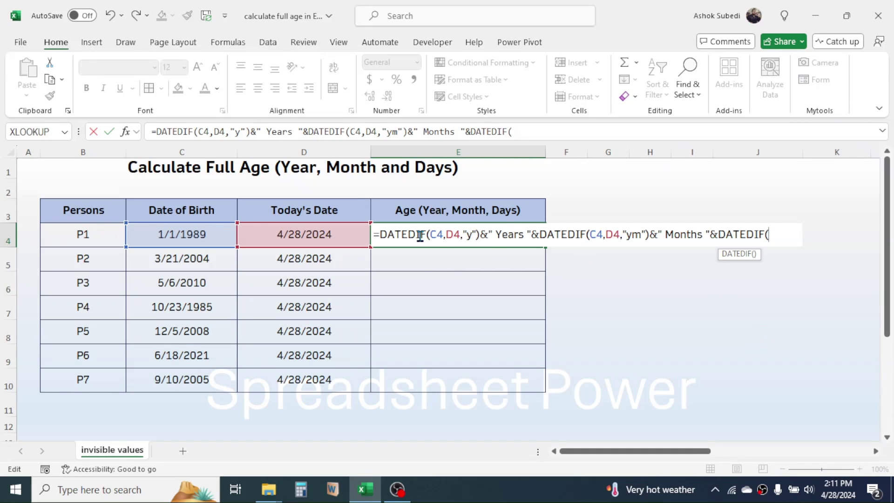
click(179, 233)
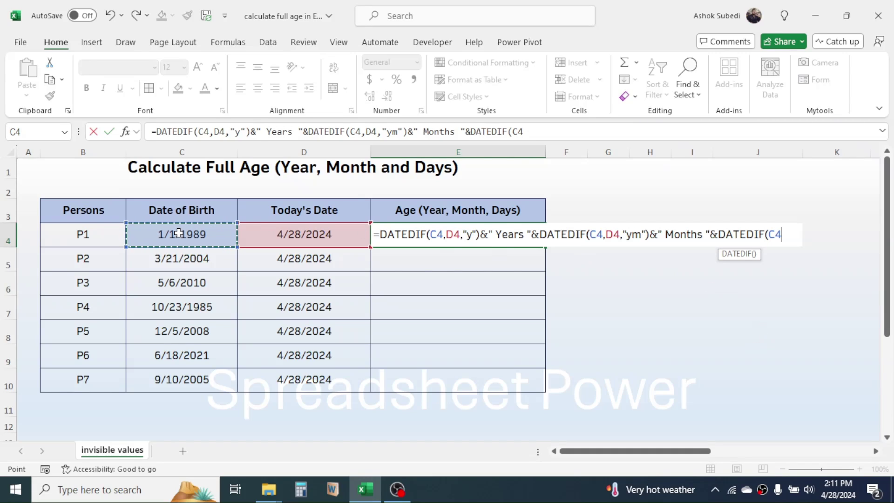
text(,)
click(324, 237)
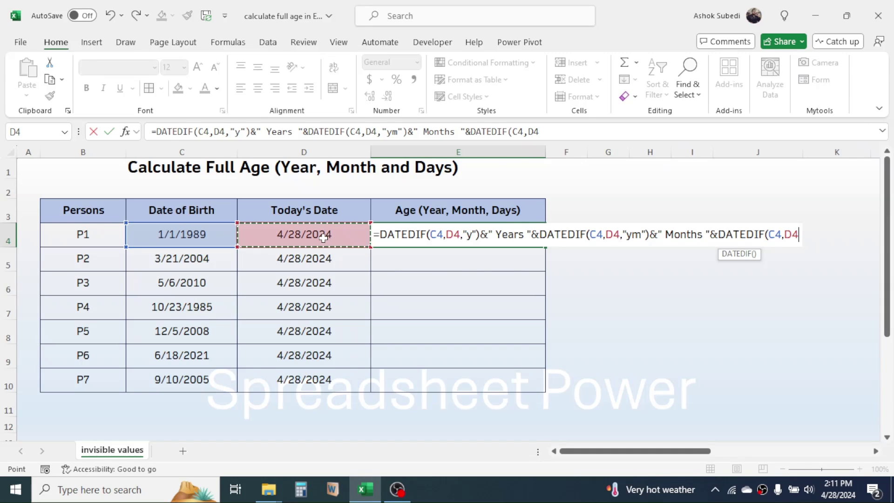
text(,)
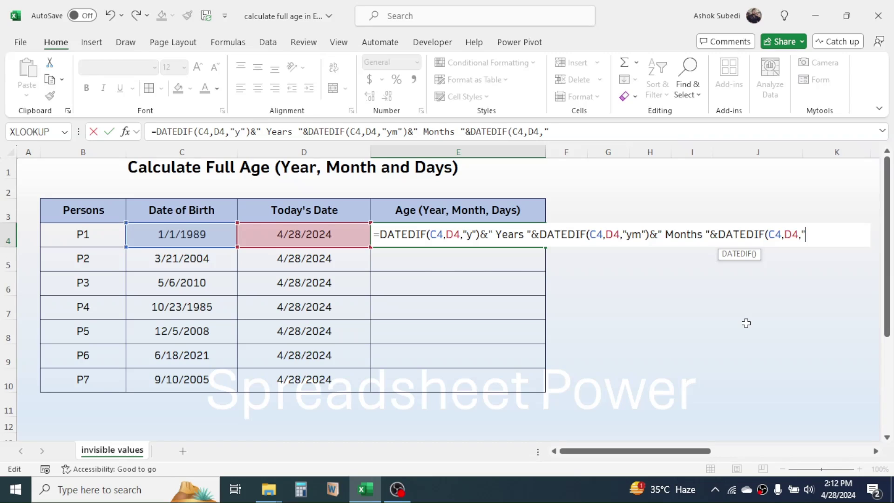
text("md"))
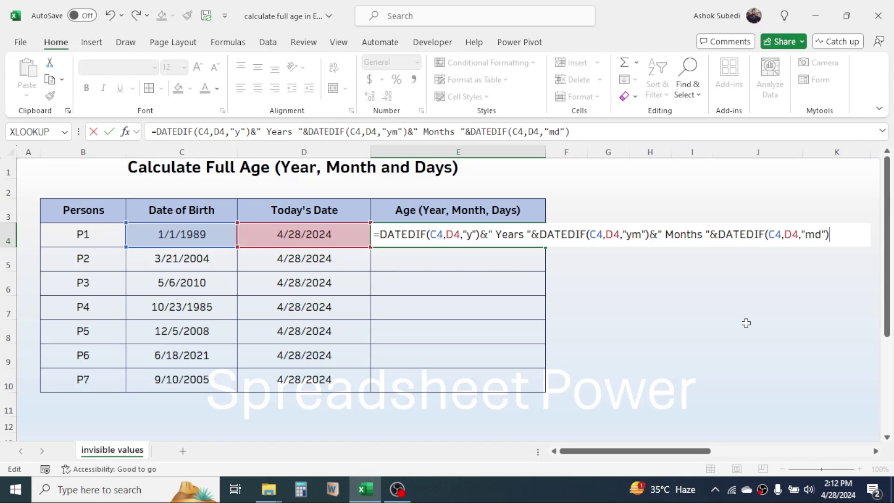
text(&" Day)
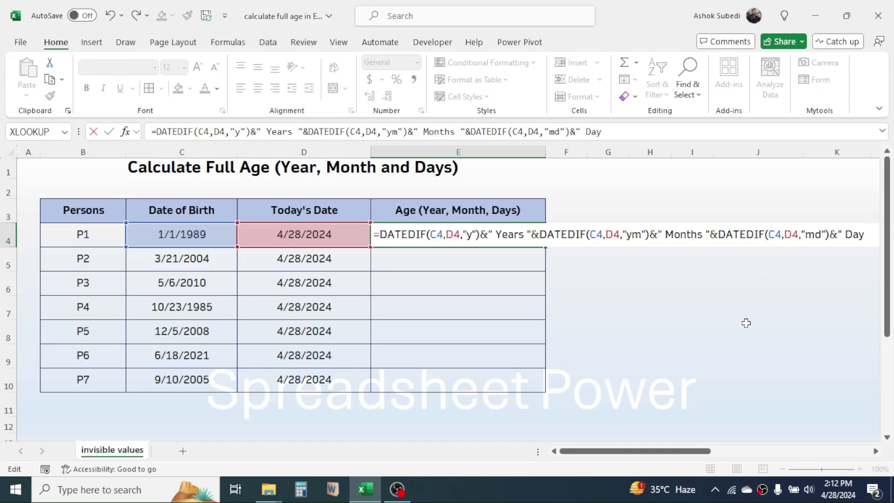
text(s")
key(Return)
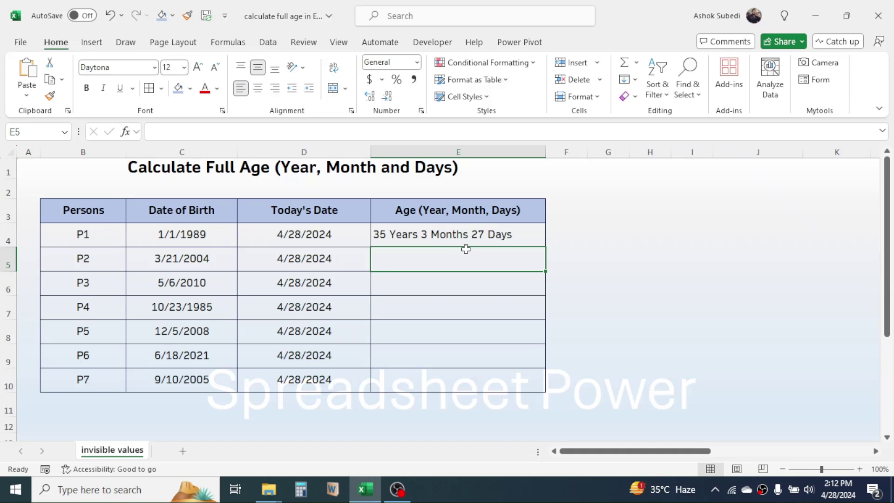
Step: Copy E4's age formula down through E10 for persons P2 to P7
click(499, 236)
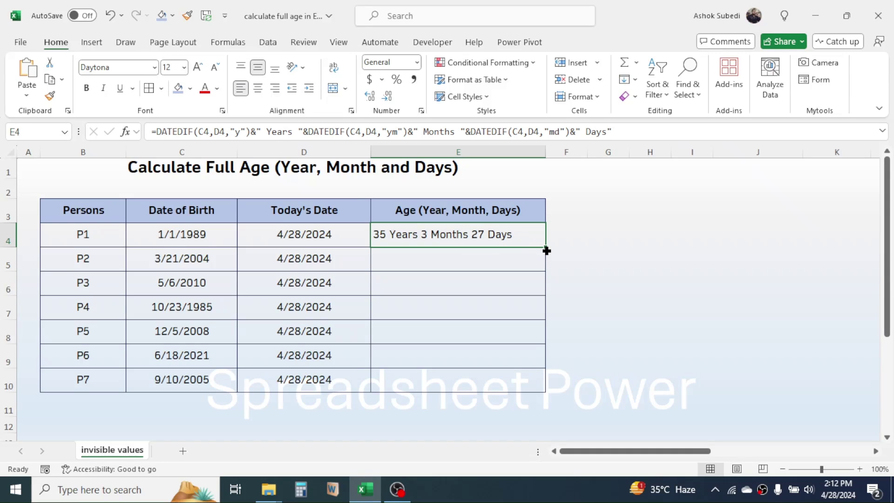
drag(547, 251, 531, 387)
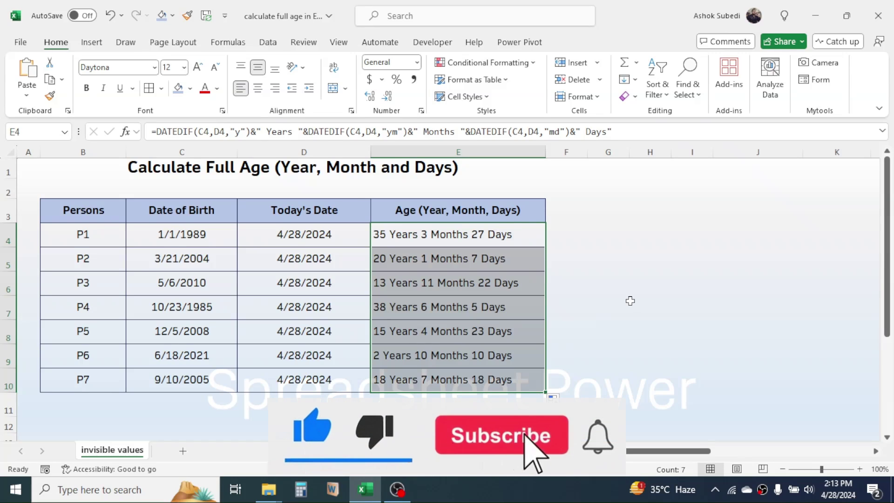
click(616, 221)
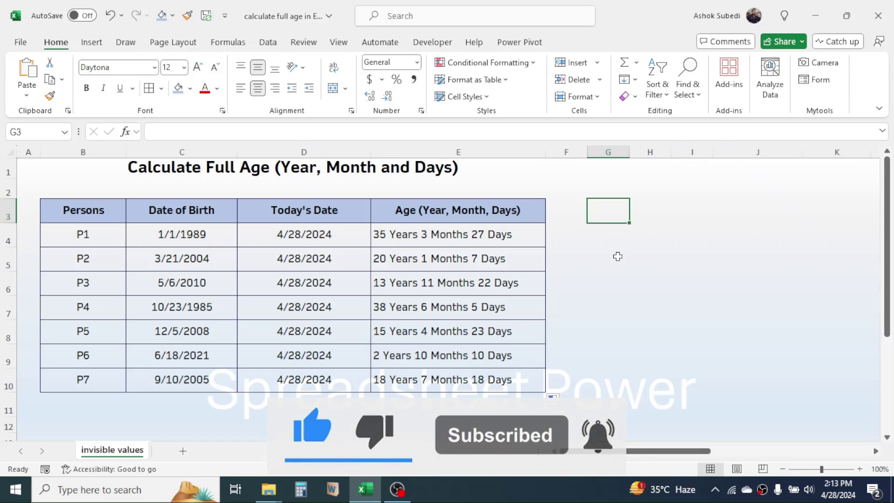